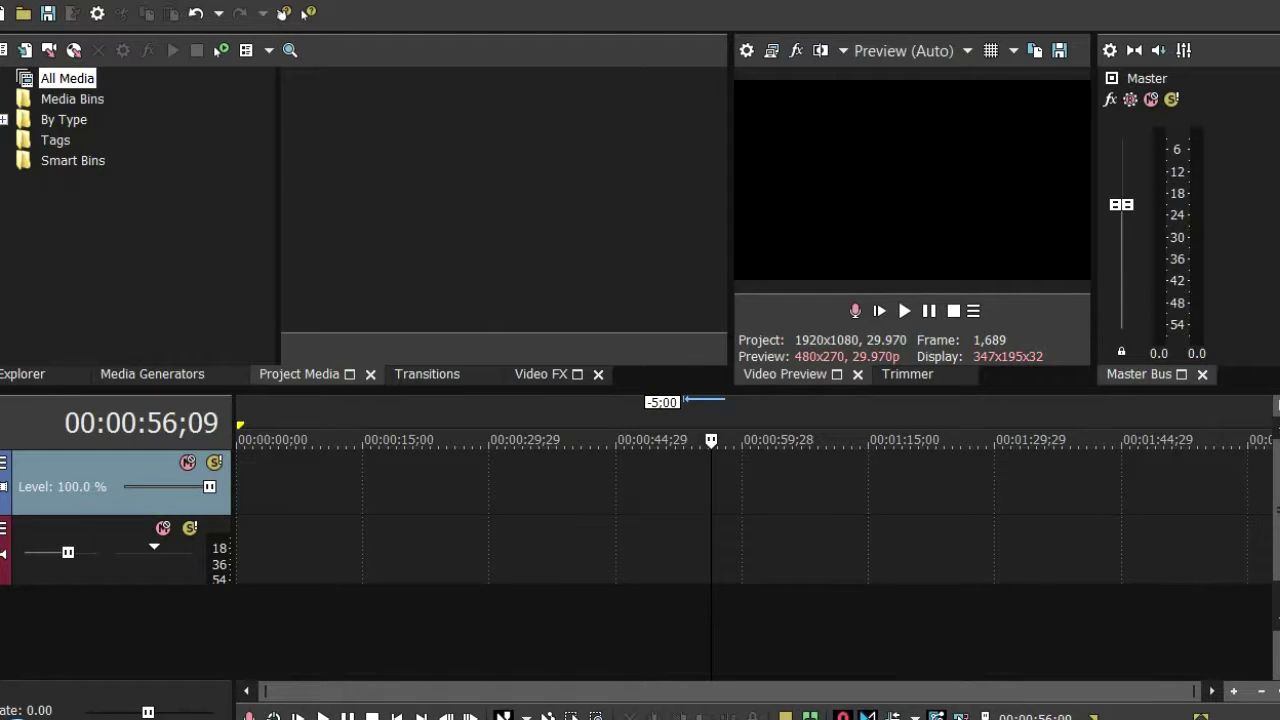
key("alt+Tab")
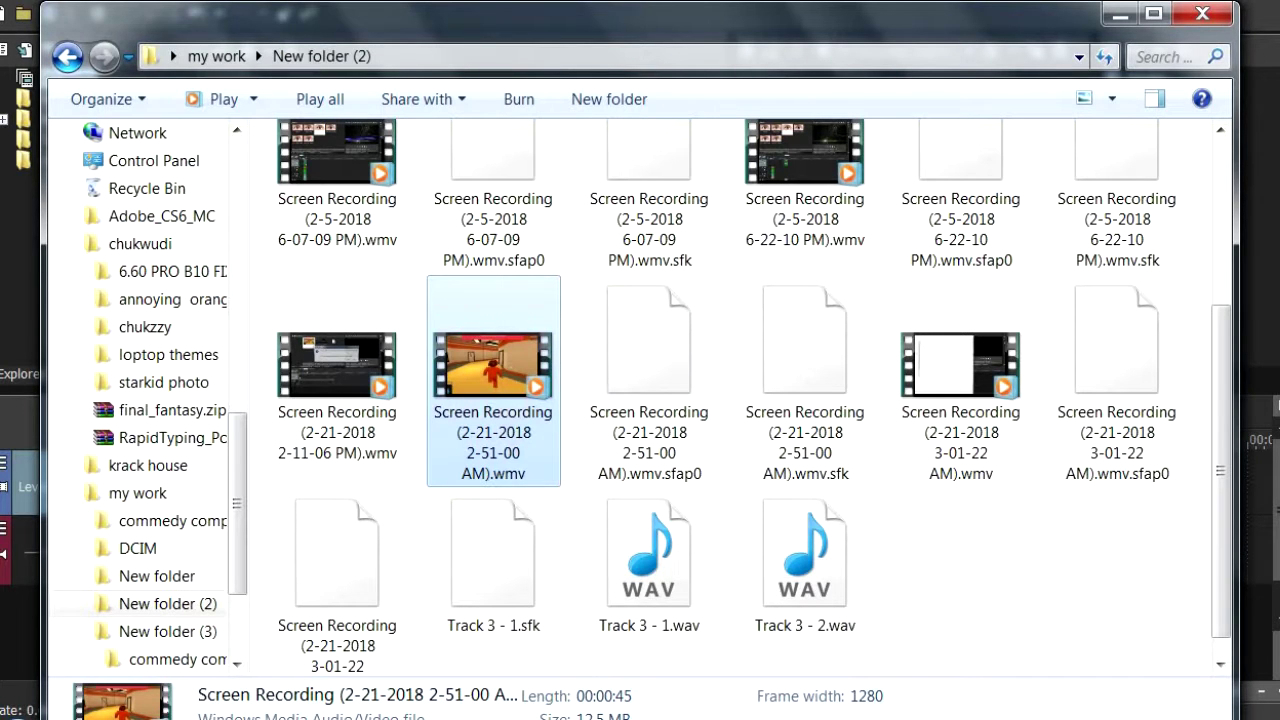
left_click_drag(508, 345, 237, 488)
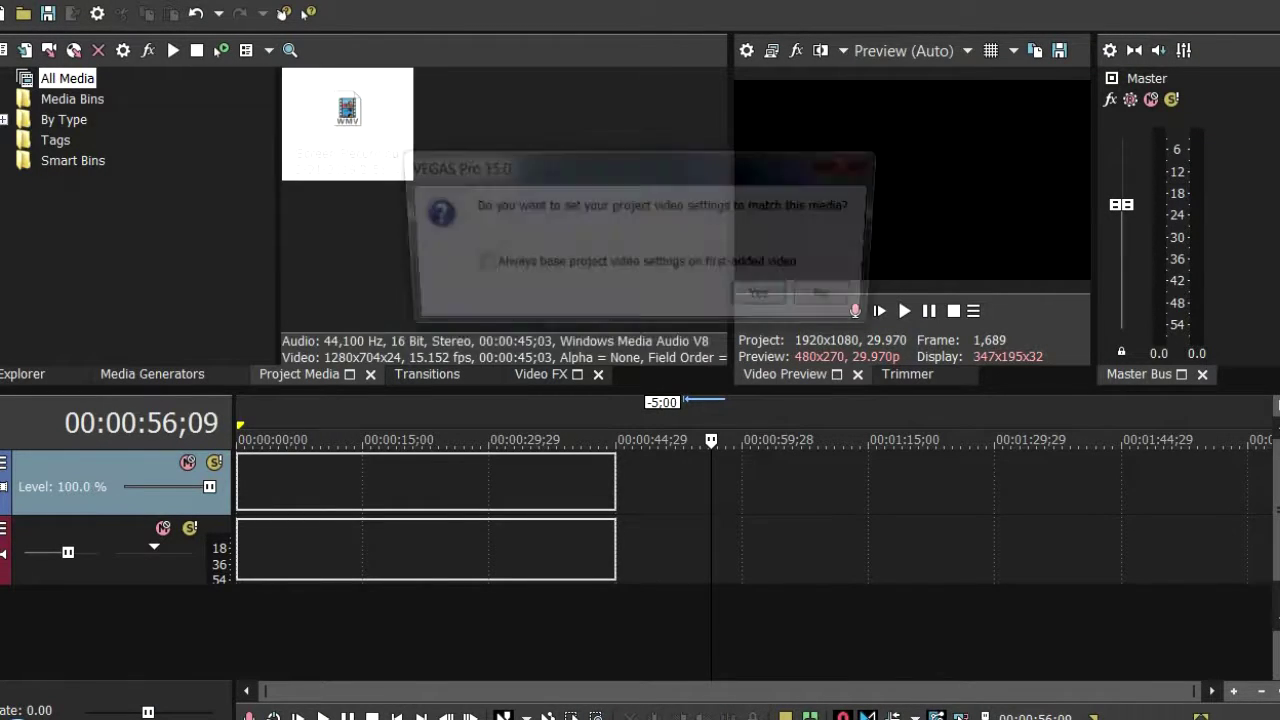
left_click(836, 297)
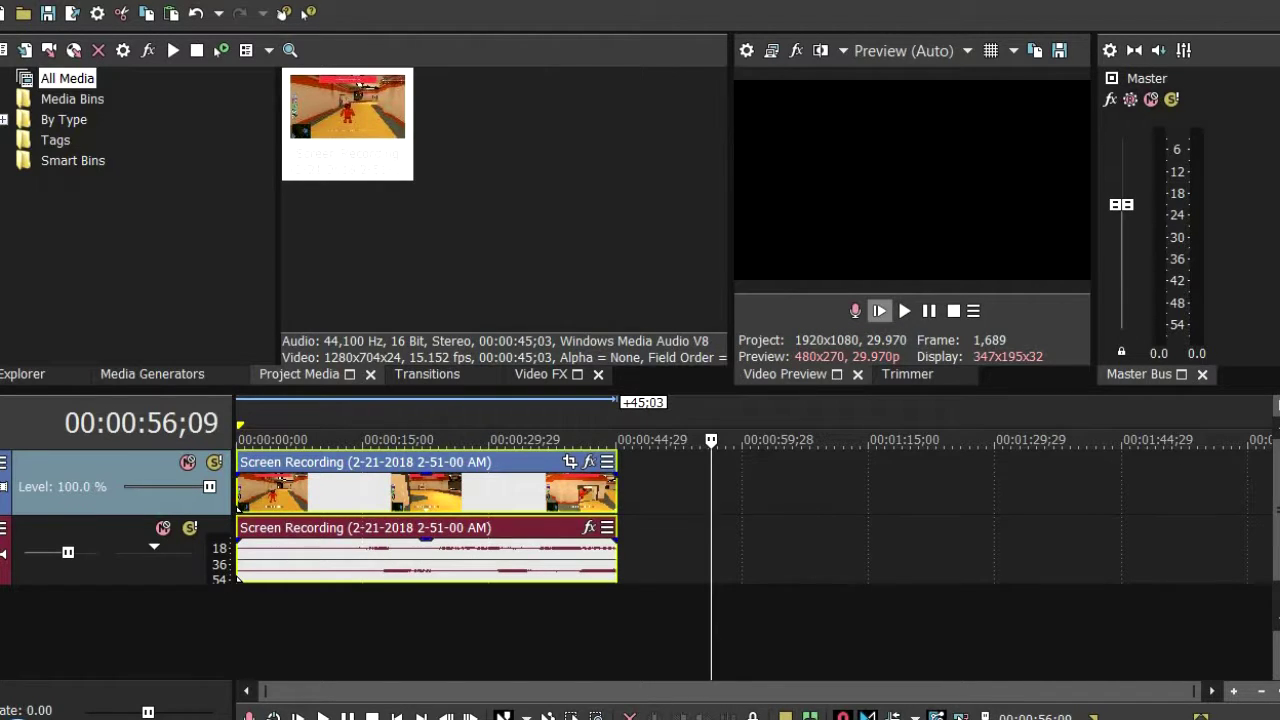
Play through the recording and park the playhead at 00:00:24;17, on the character with raised arms beside the door
left_click(904, 311)
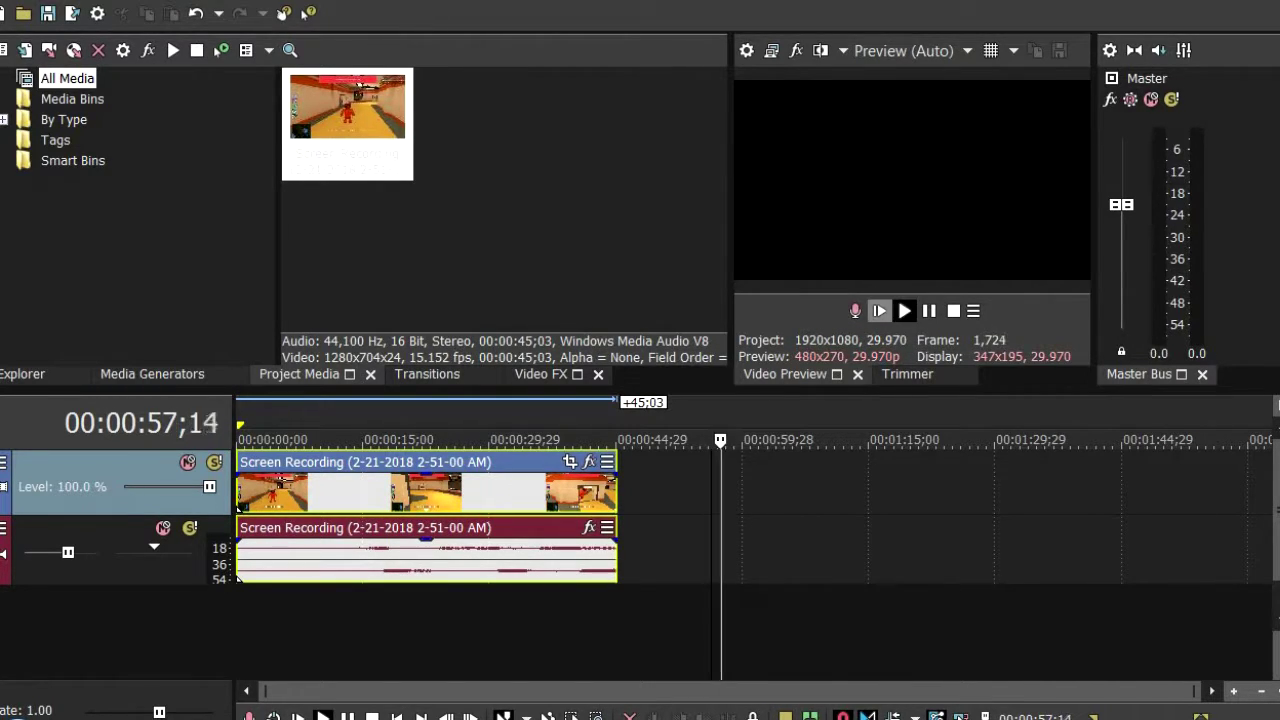
left_click(238, 578)
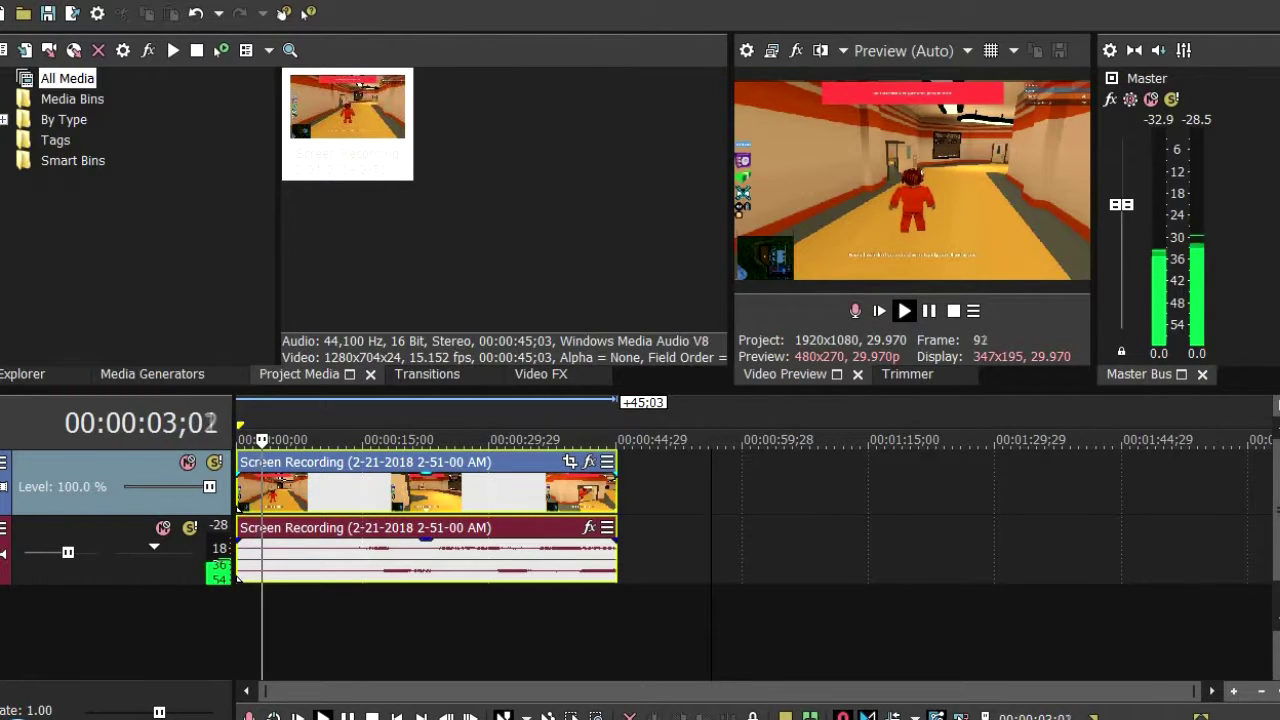
key("Return")
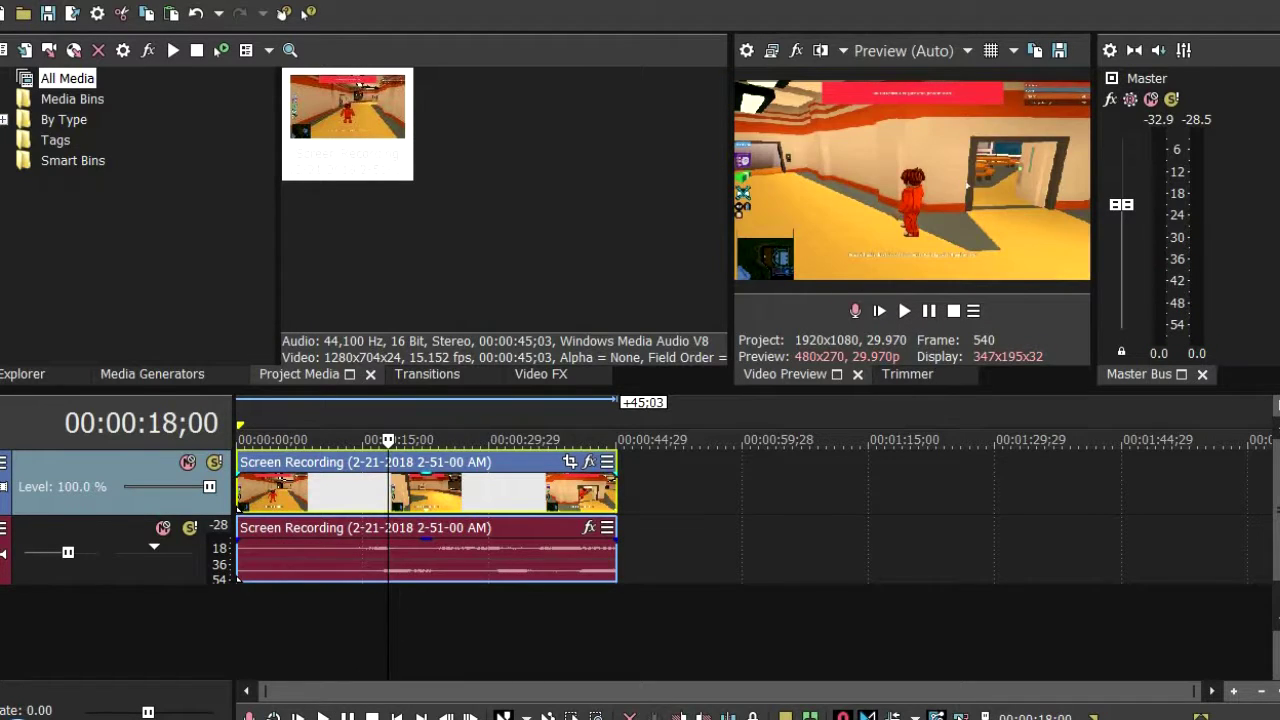
key("space")
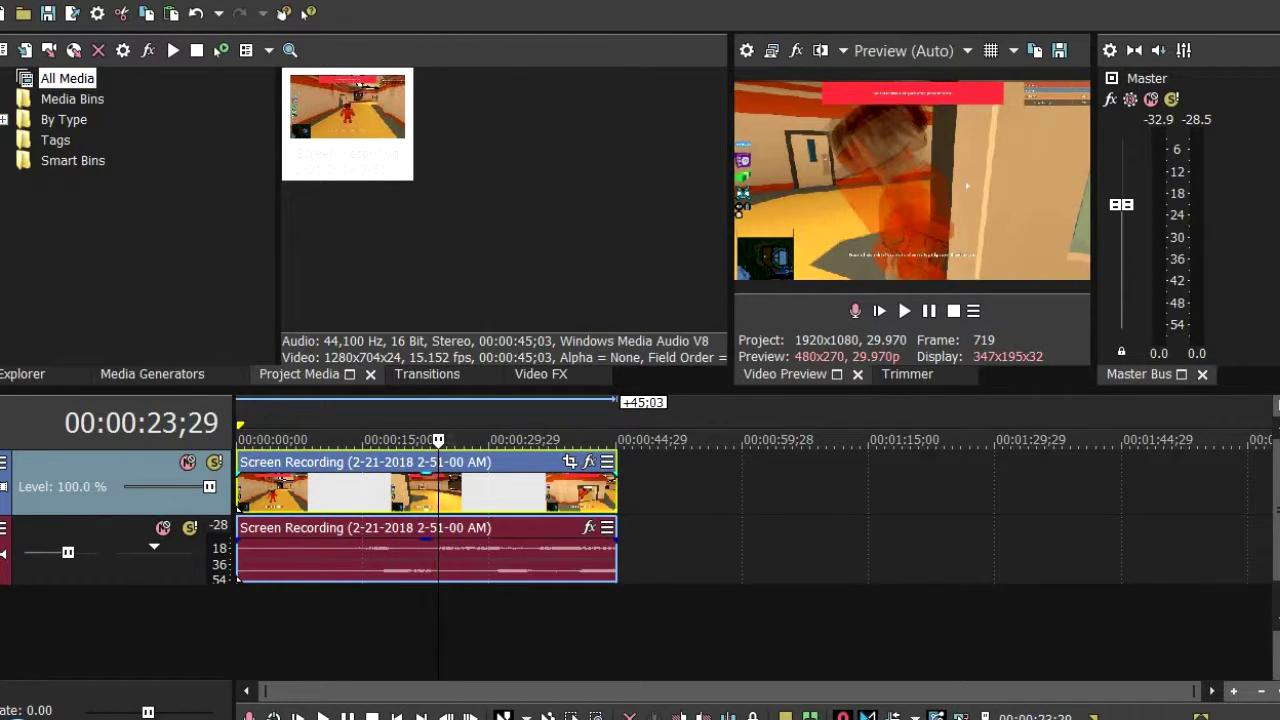
key("Return")
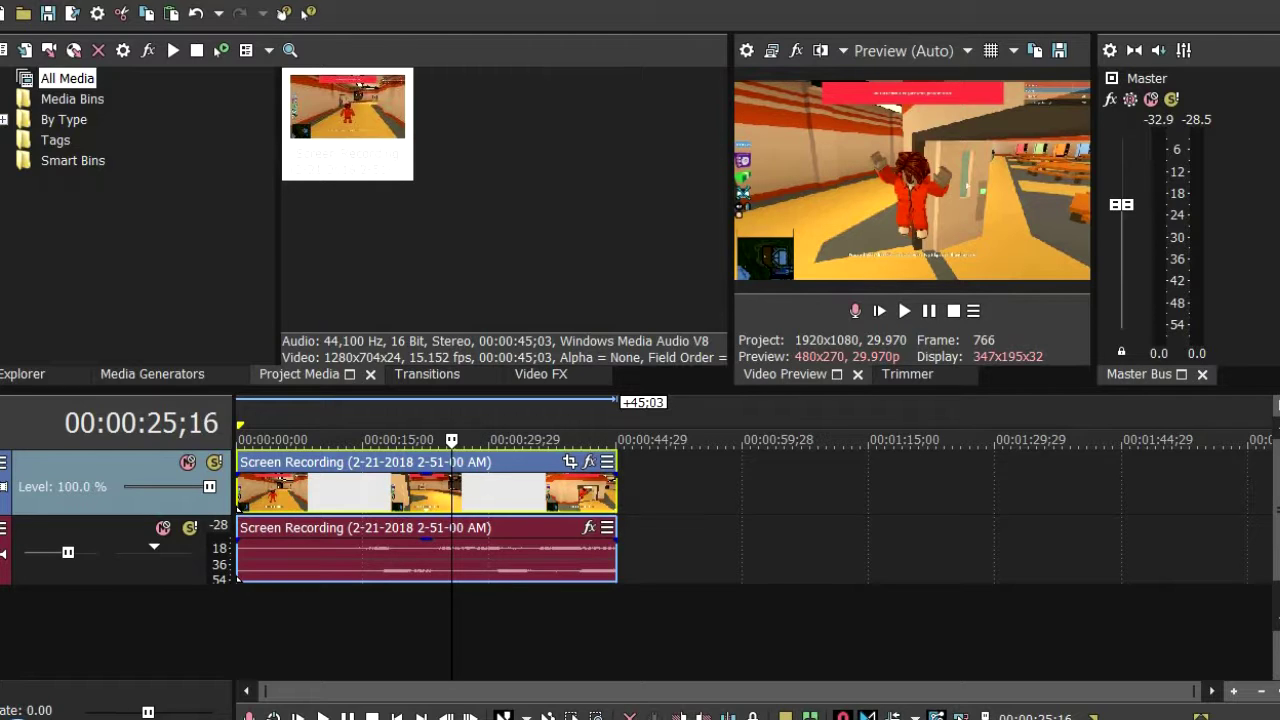
left_click_drag(452, 440, 444, 440)
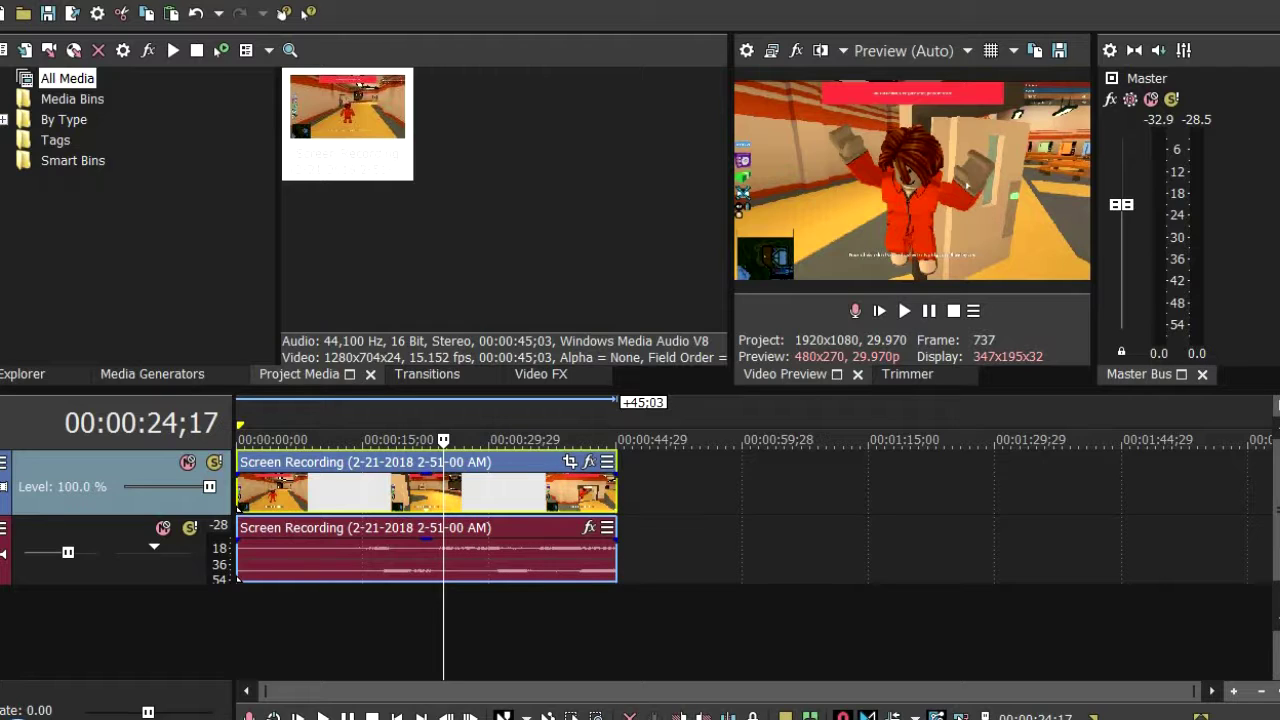
Save a snapshot of the current preview frame as Image7.jpg in the Men_files folder
left_click(1058, 55)
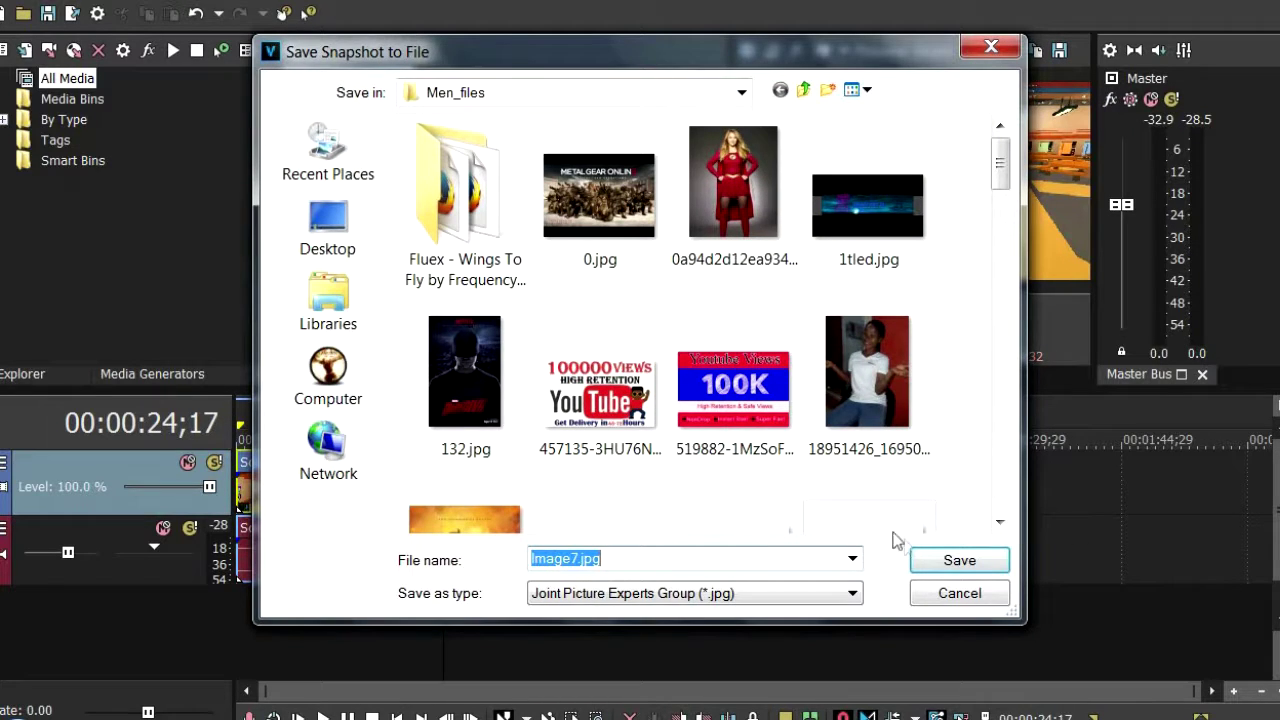
left_click(922, 558)
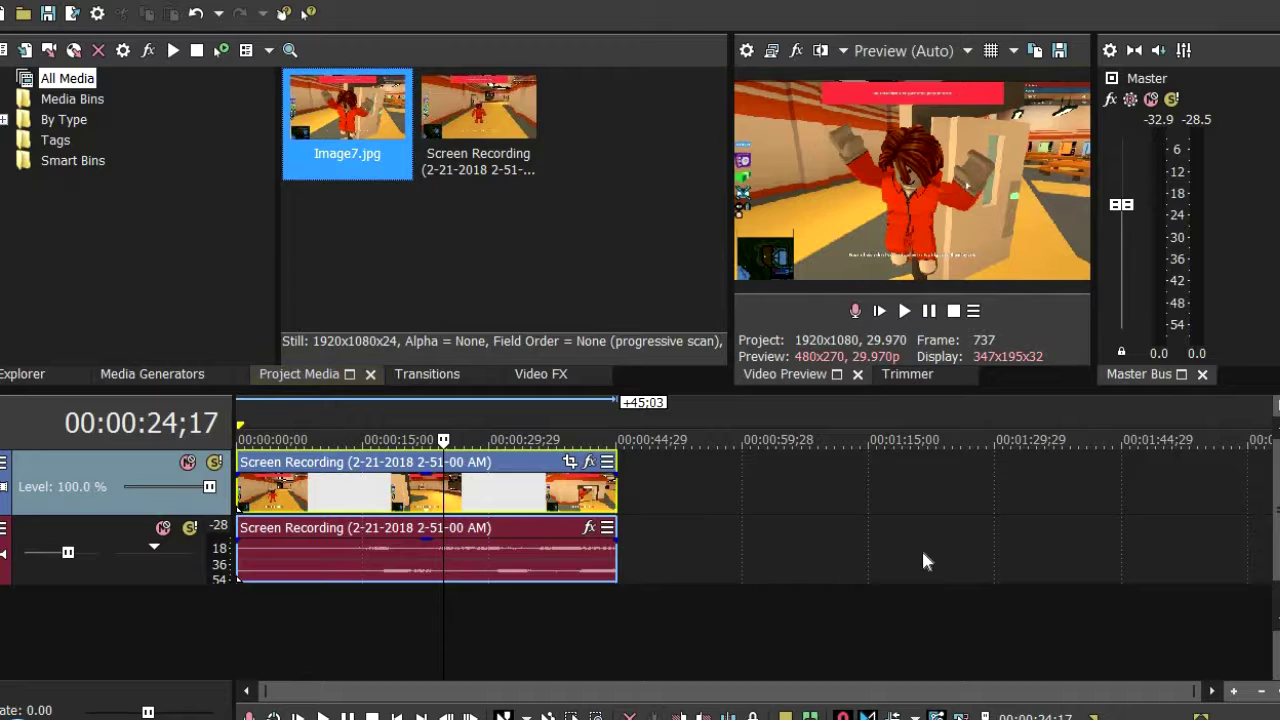
left_click_drag(356, 136, 373, 146)
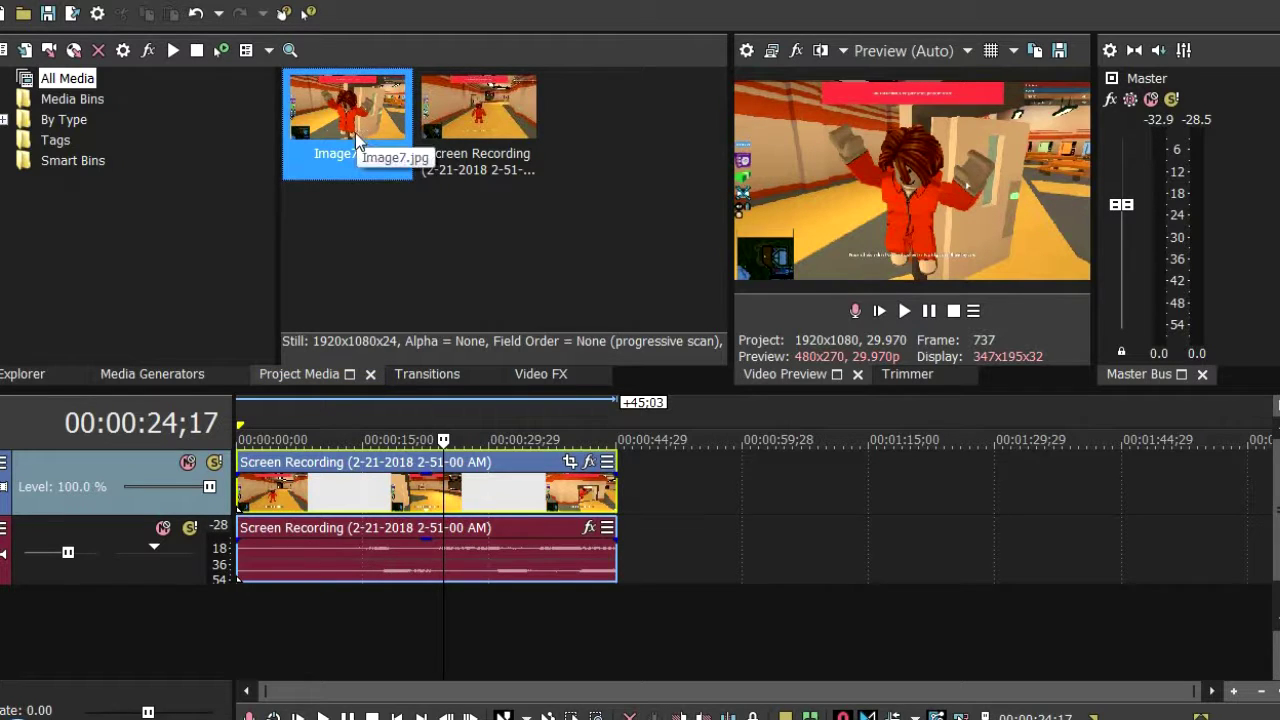
Delete the screen recording from the timeline and place the Image7.jpg still at the timeline start
left_click(336, 512)
right_click(336, 512)
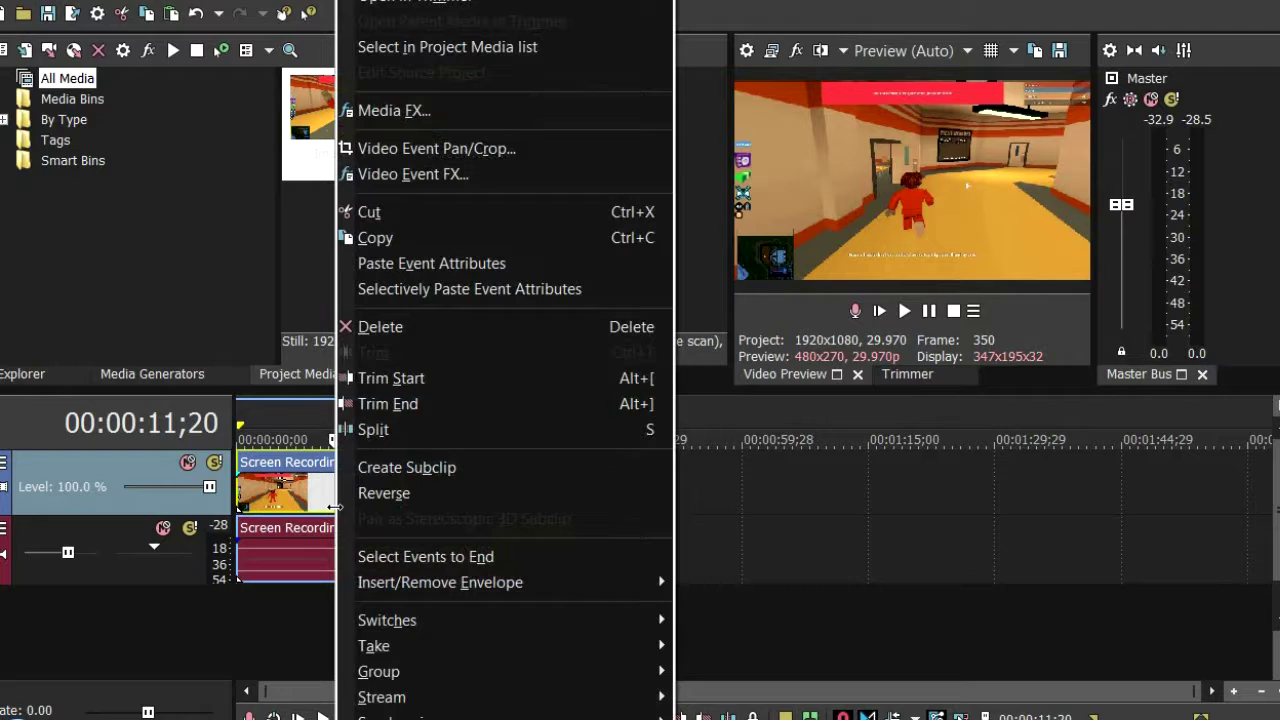
left_click(437, 327)
left_click_drag(347, 110, 241, 480)
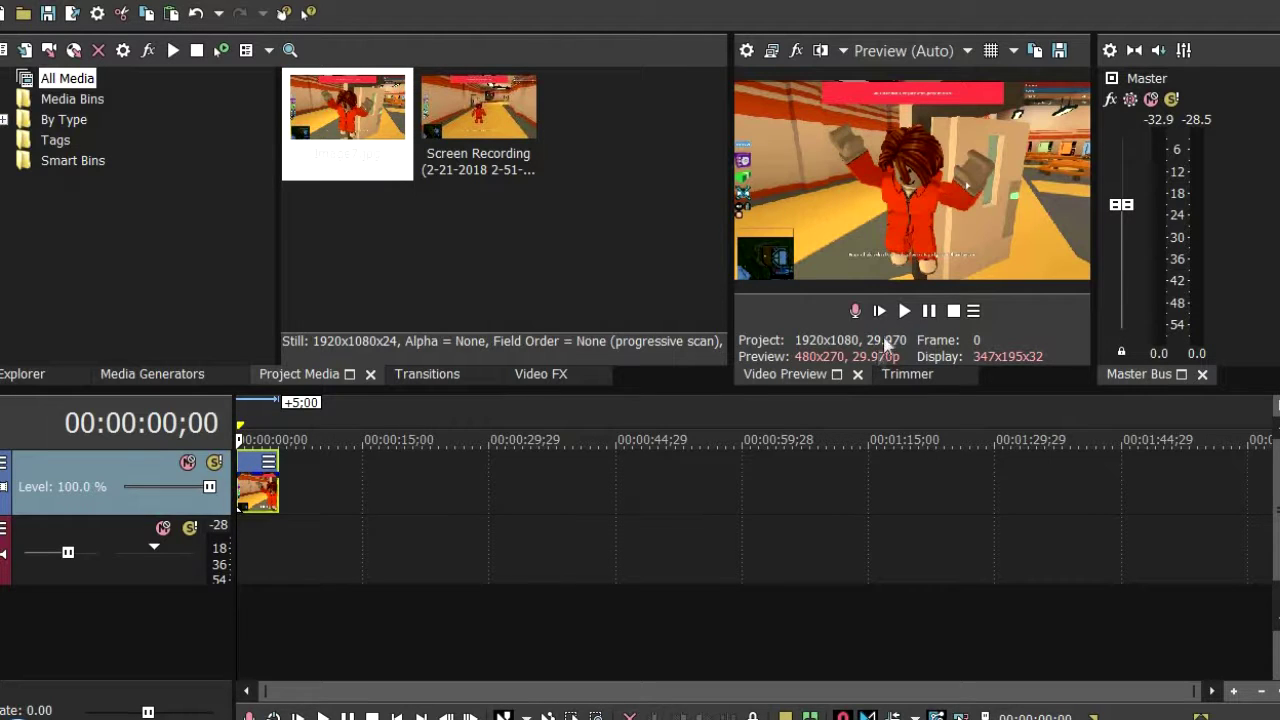
Play the still image from the timeline start and pause it at 00:00:01;22
left_click(906, 311)
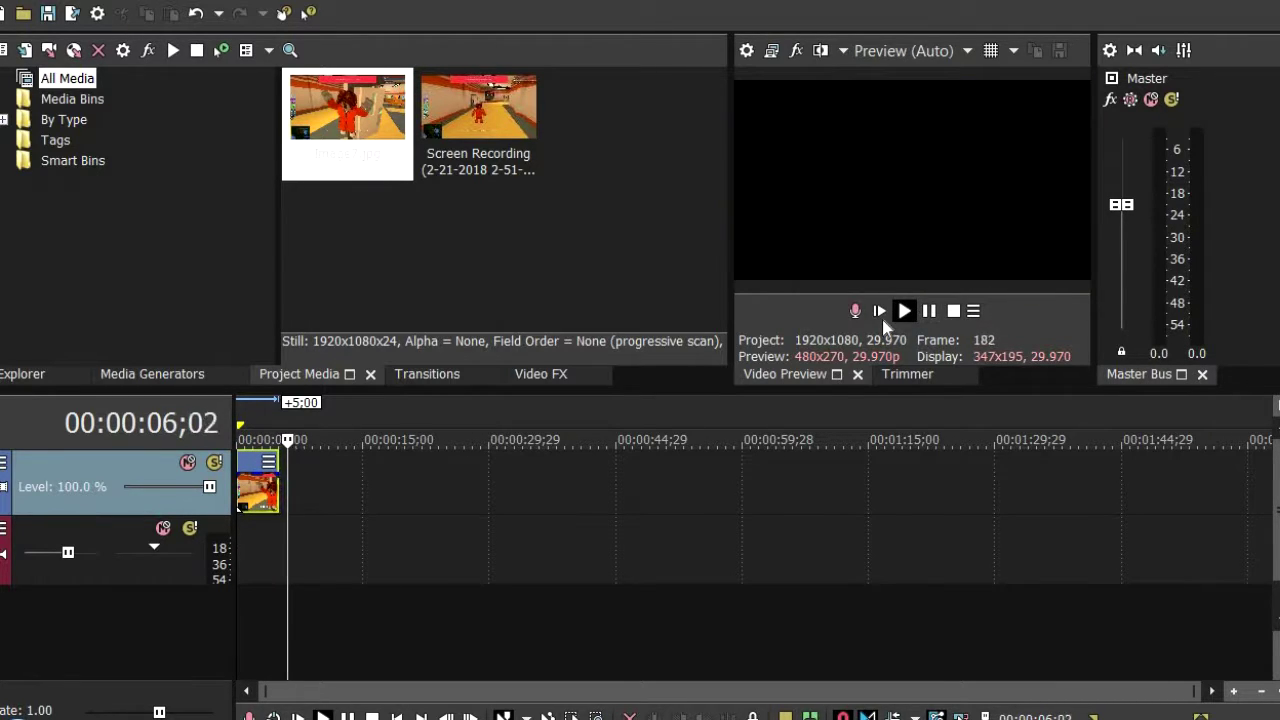
left_click(880, 313)
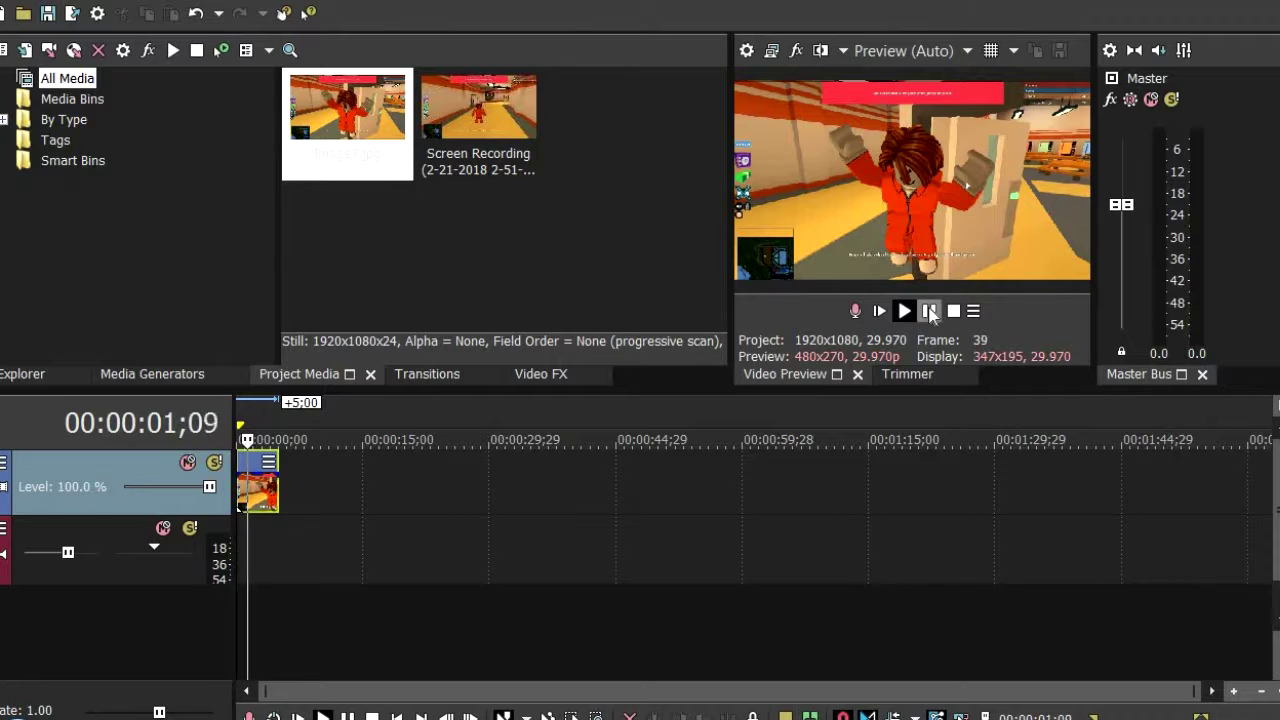
left_click(929, 311)
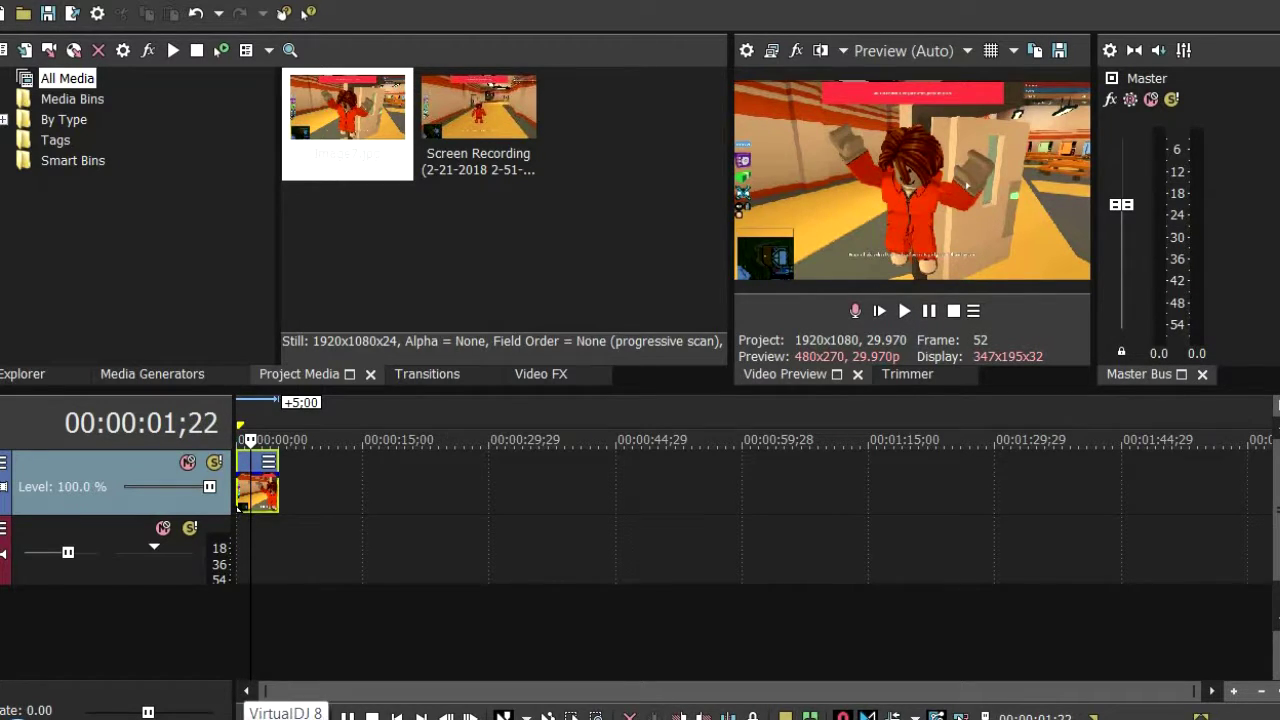
Check the save locations offered for a new preview snapshot, and close the save dialog without saving
left_click(1059, 50)
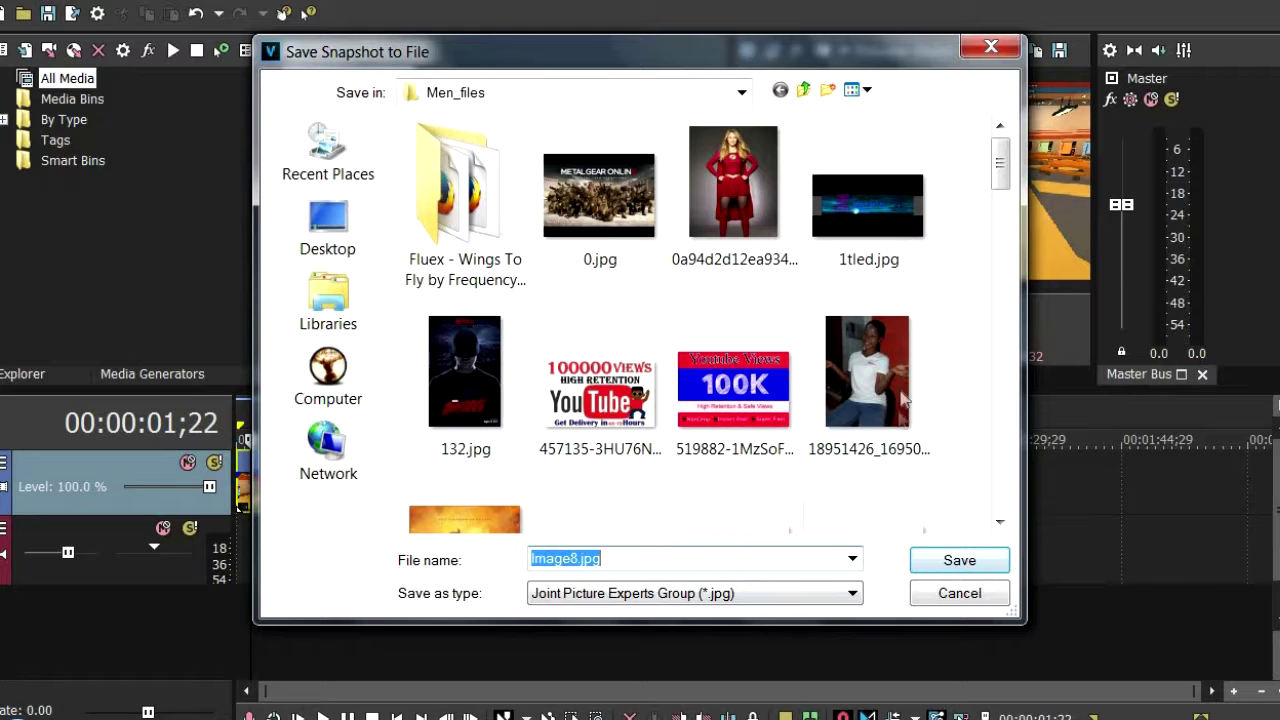
left_click(741, 92)
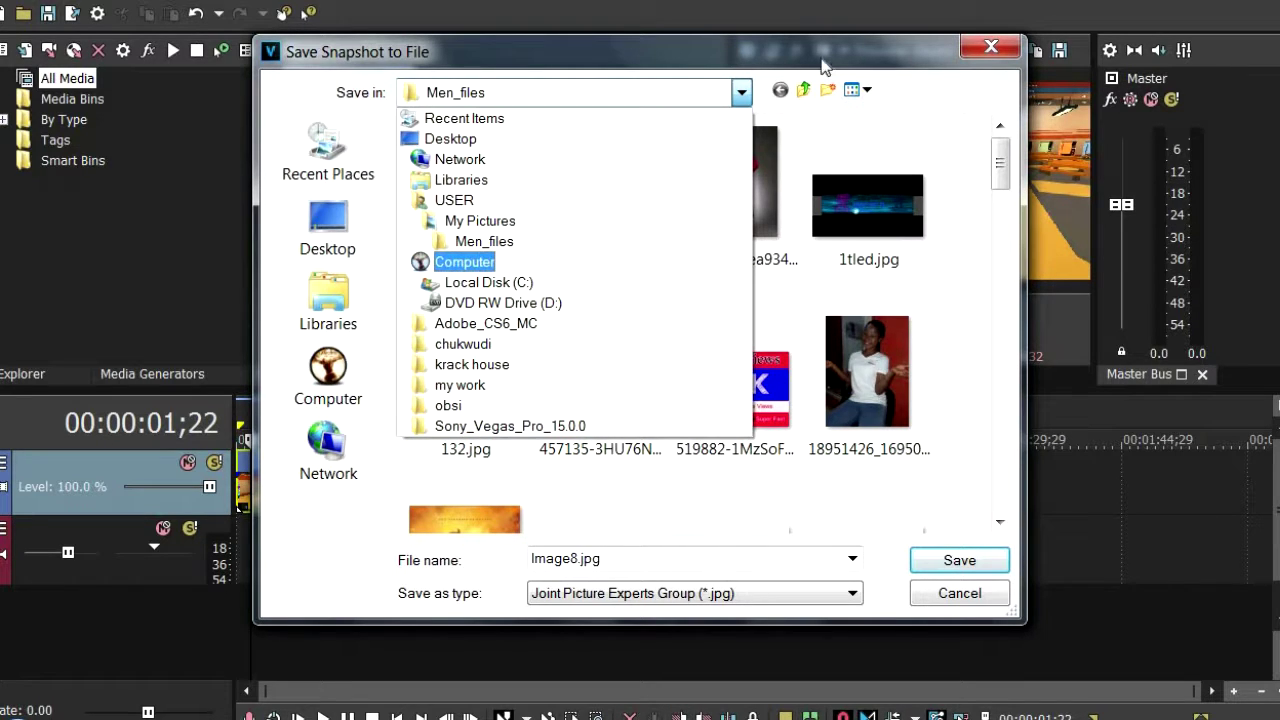
left_click(743, 93)
left_click(743, 93)
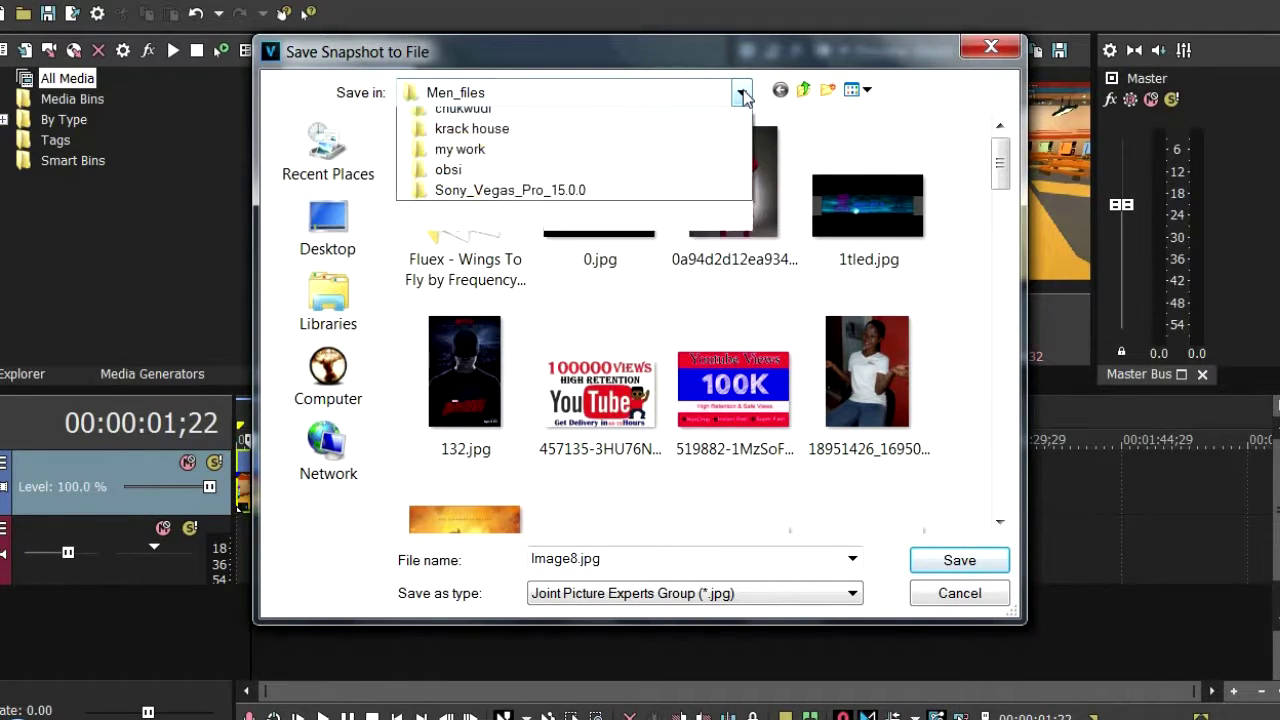
left_click(1010, 50)
left_click(1005, 47)
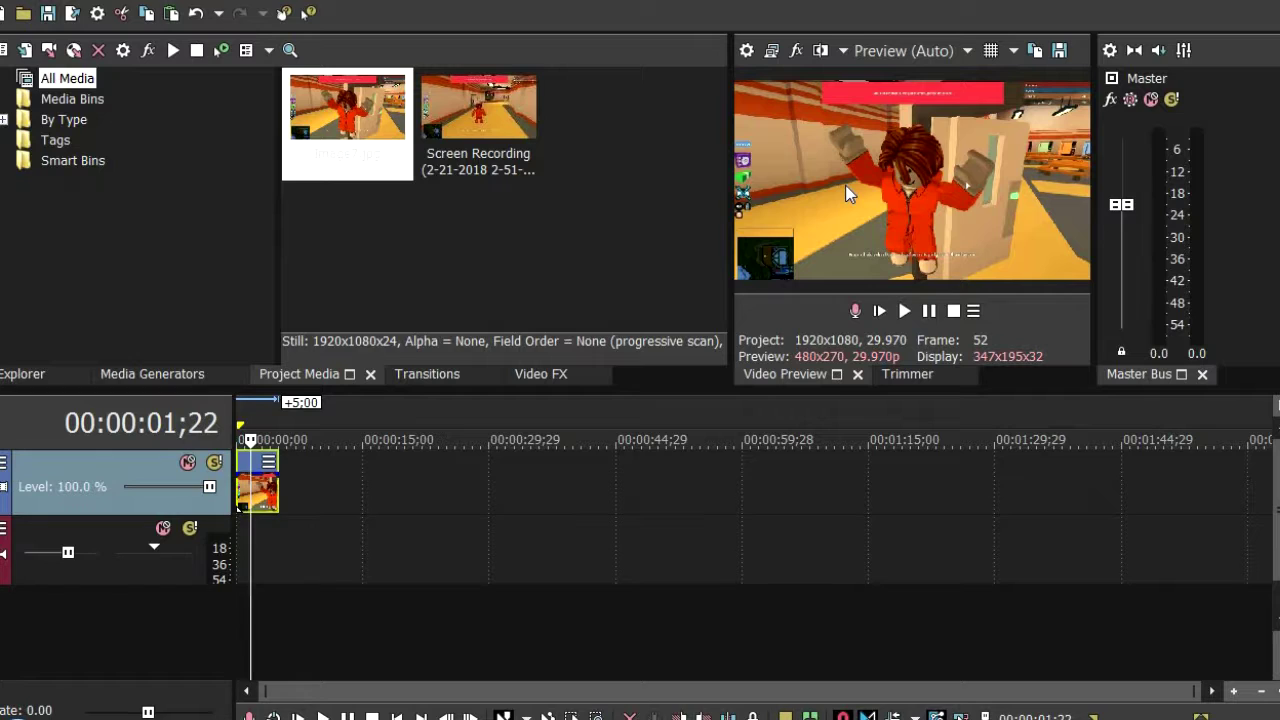
left_click(1060, 60)
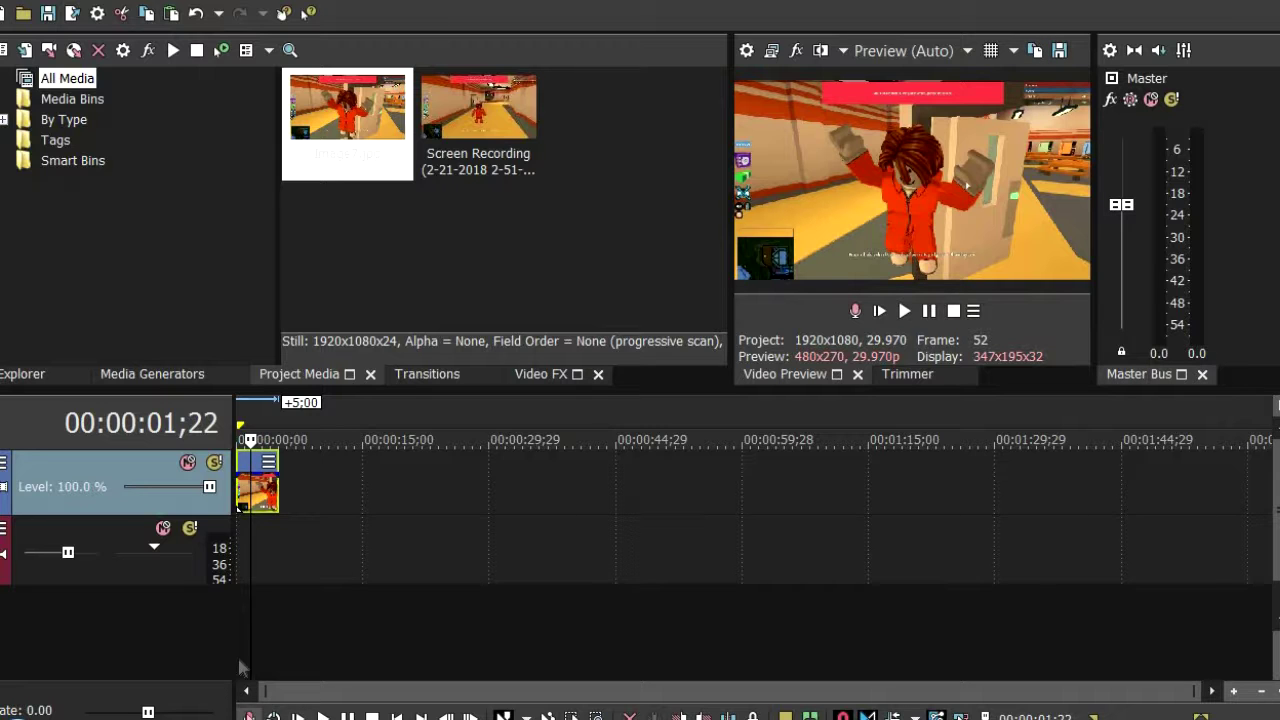
Switch to Windows Explorer and open the Men_files folder in the Pictures library
left_click(230, 610)
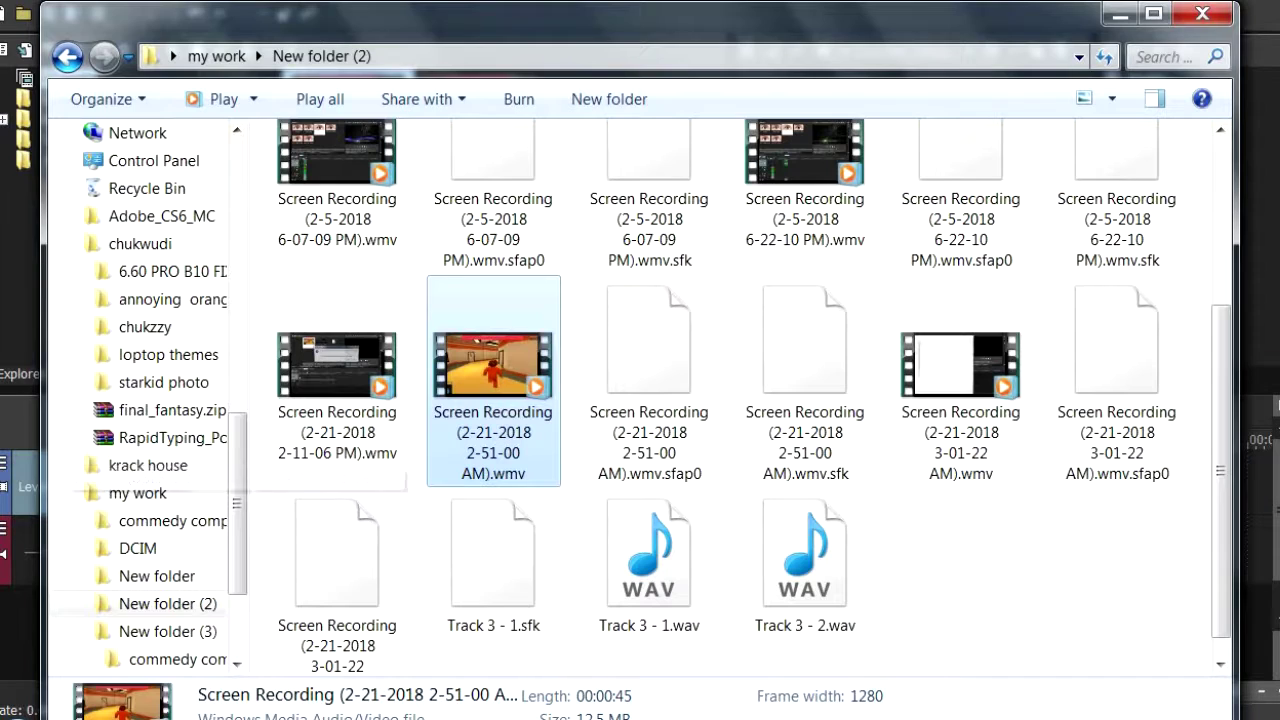
left_click(236, 294)
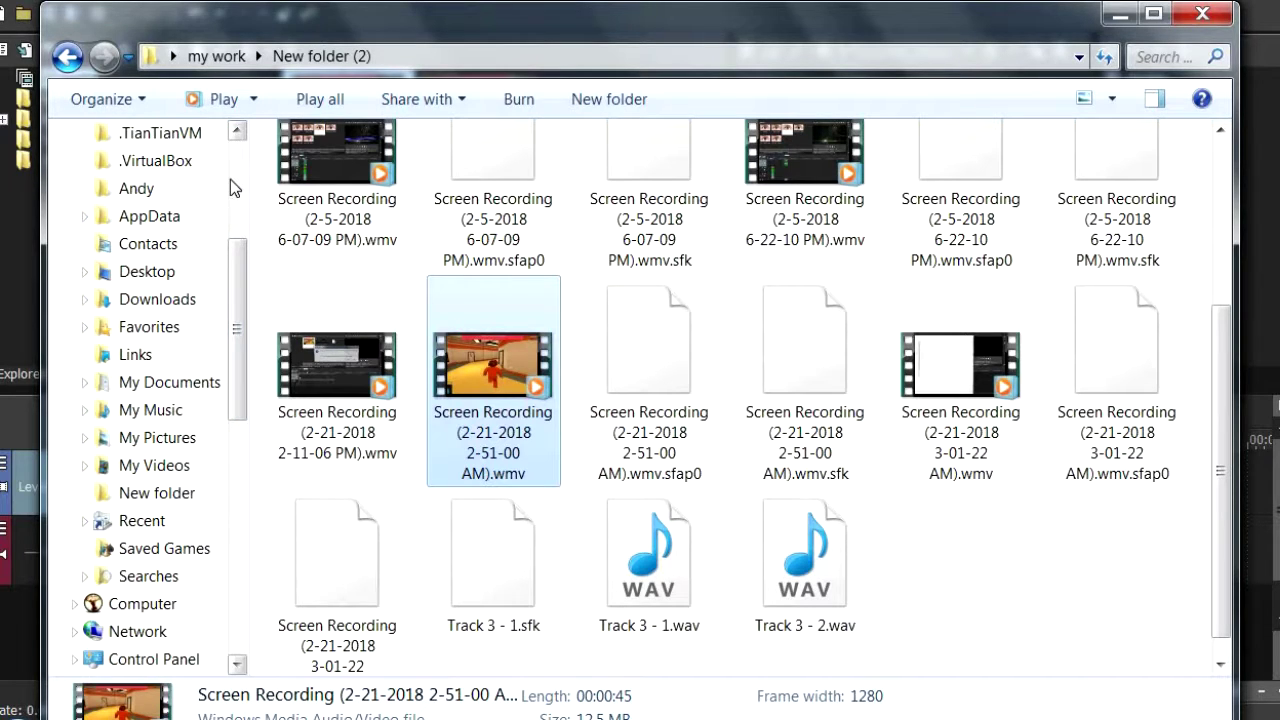
scroll(226, 181, "up", 3)
left_click(169, 314)
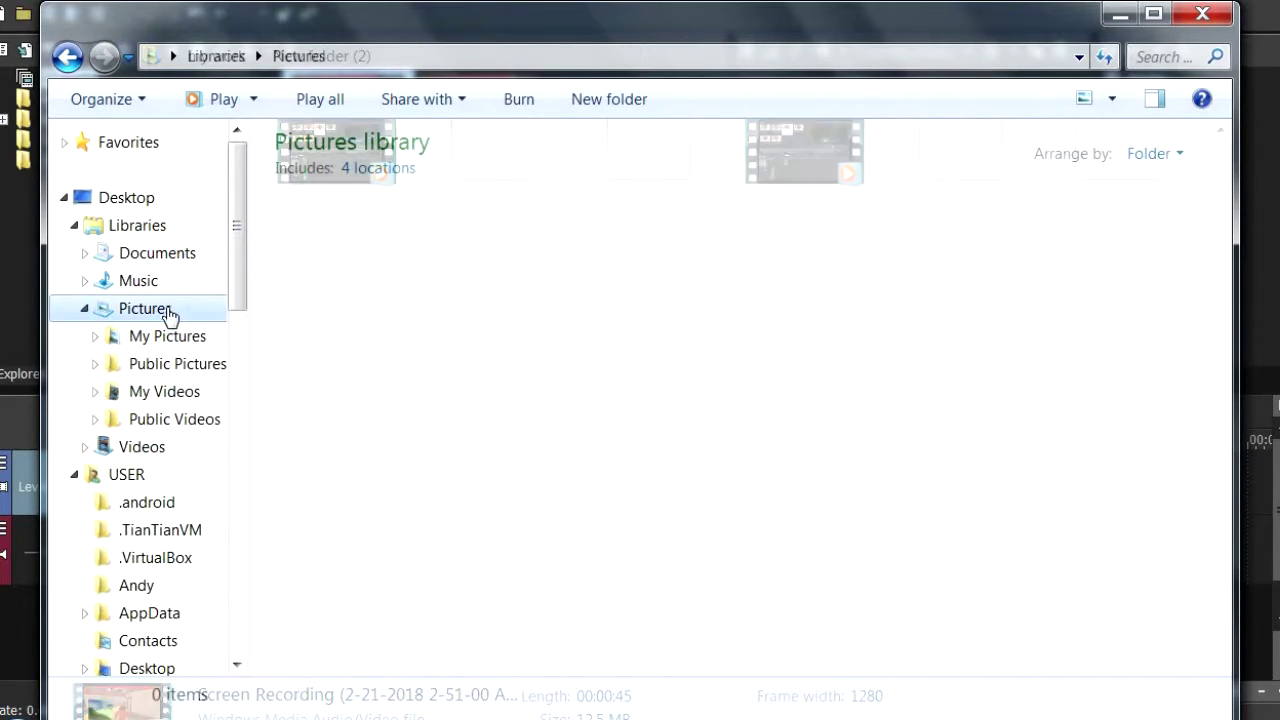
left_click(785, 343)
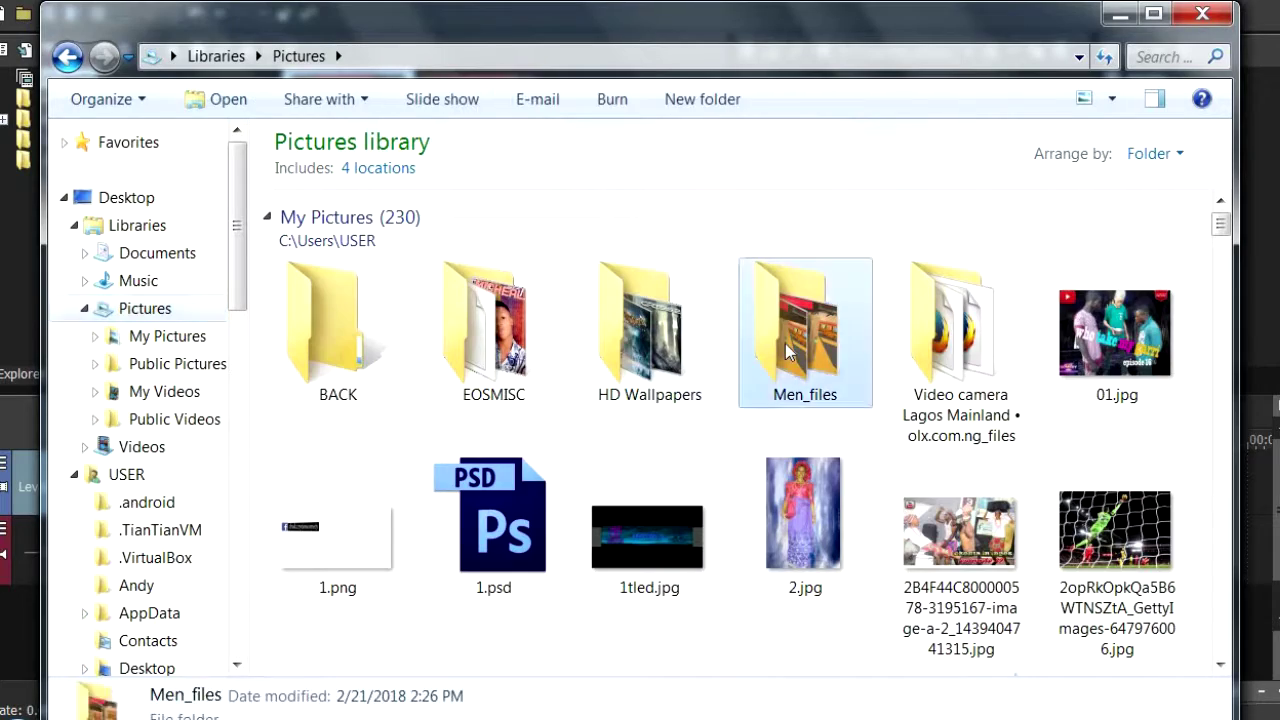
double_click(785, 343)
View Image7.jpg from the Men_files folder in a maximized Windows Photo Viewer, and close the viewer
scroll(1217, 557, "down", 3)
scroll(1217, 557, "down", 5)
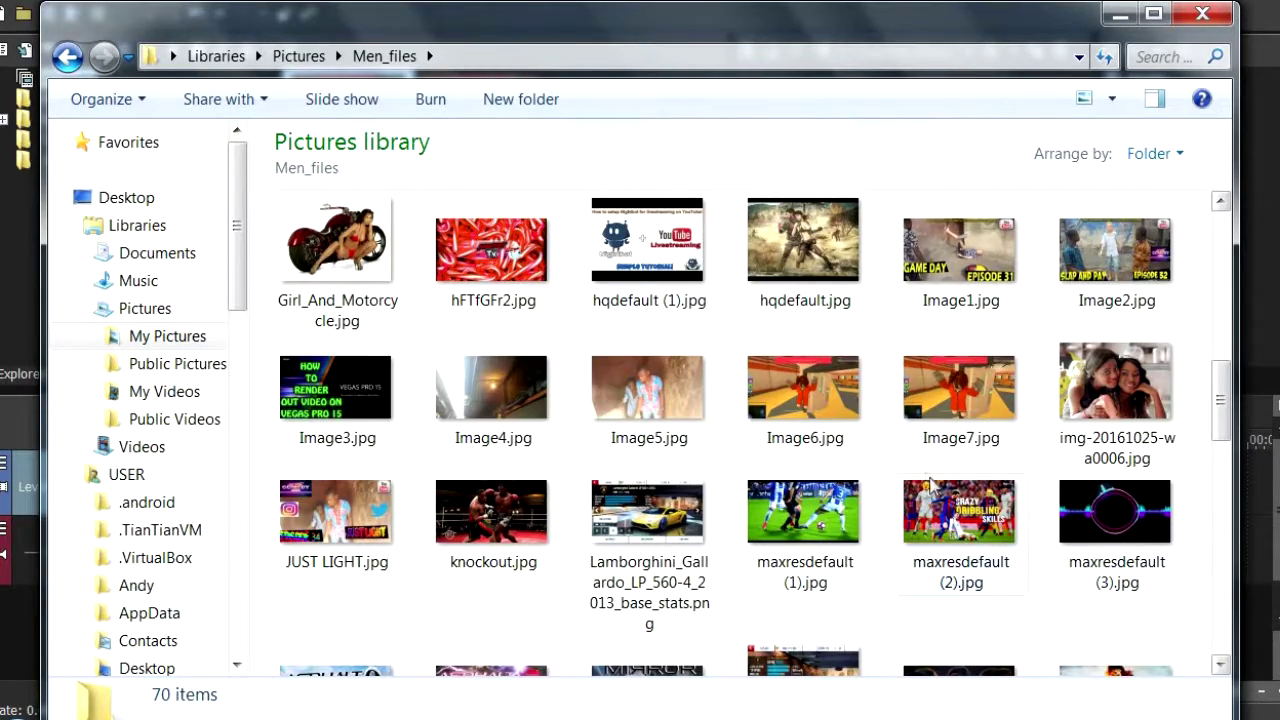
left_click(940, 400)
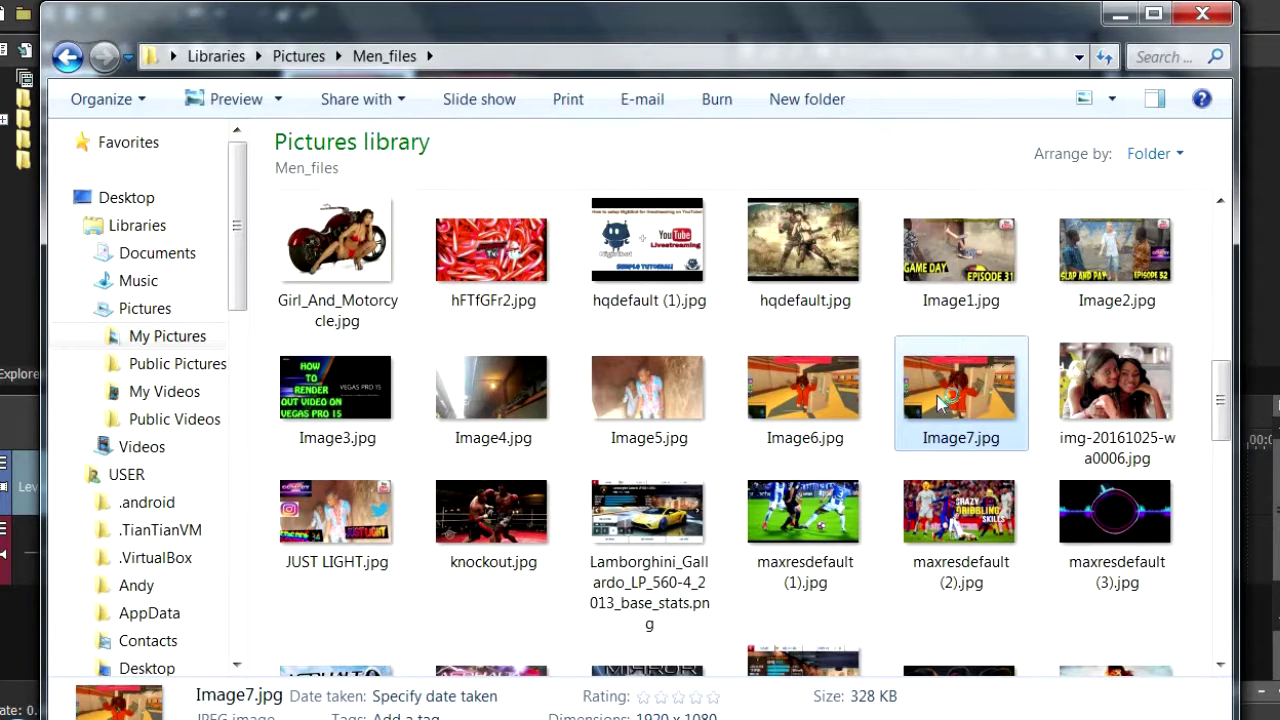
double_click(940, 400)
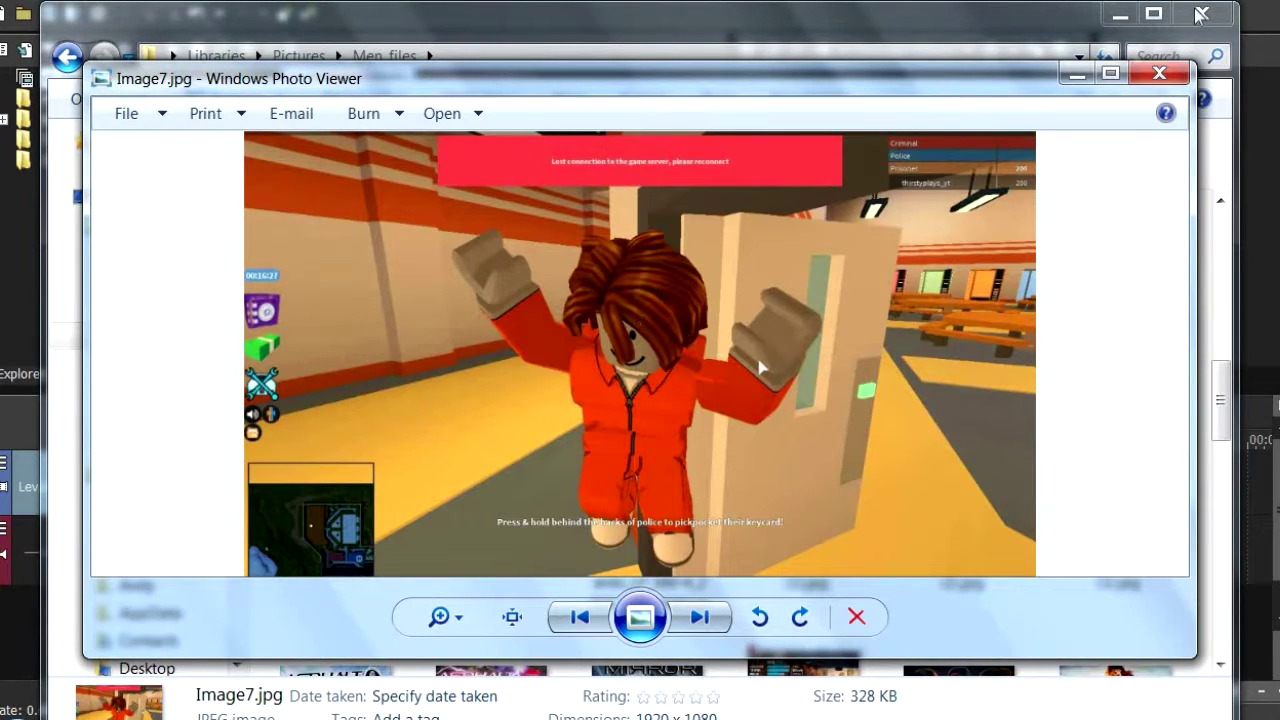
left_click(1117, 72)
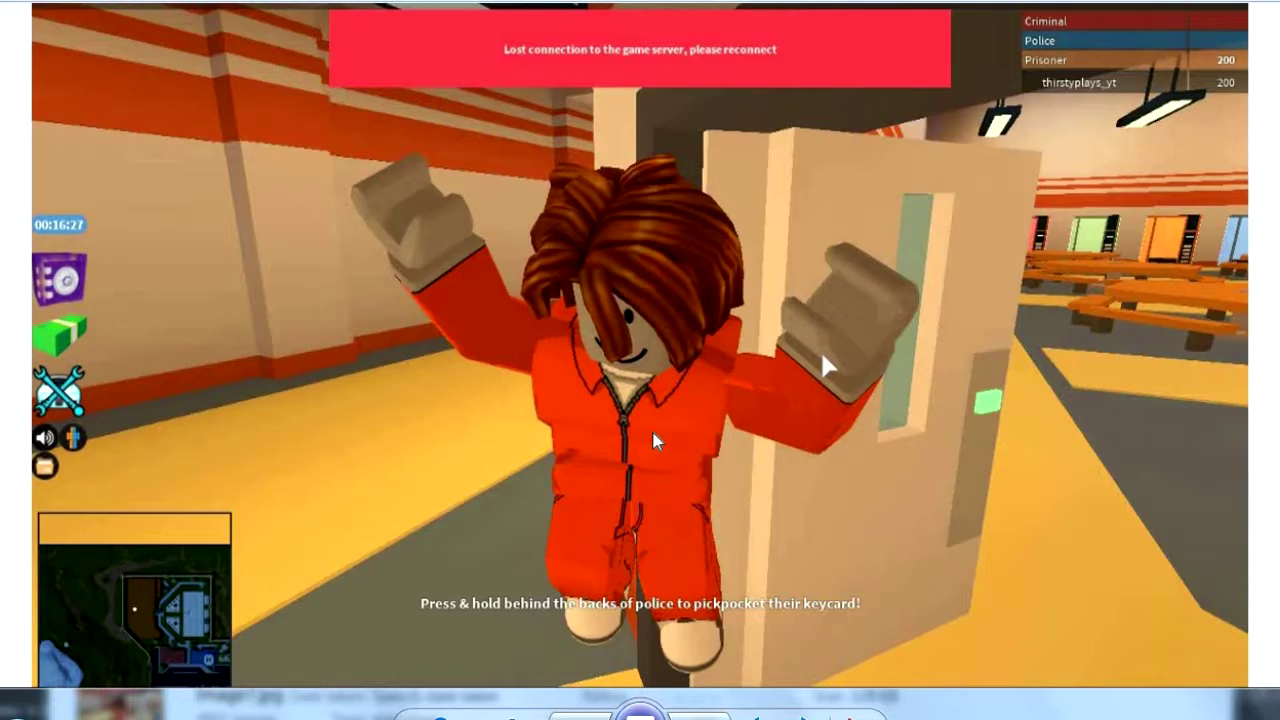
key("Escape")
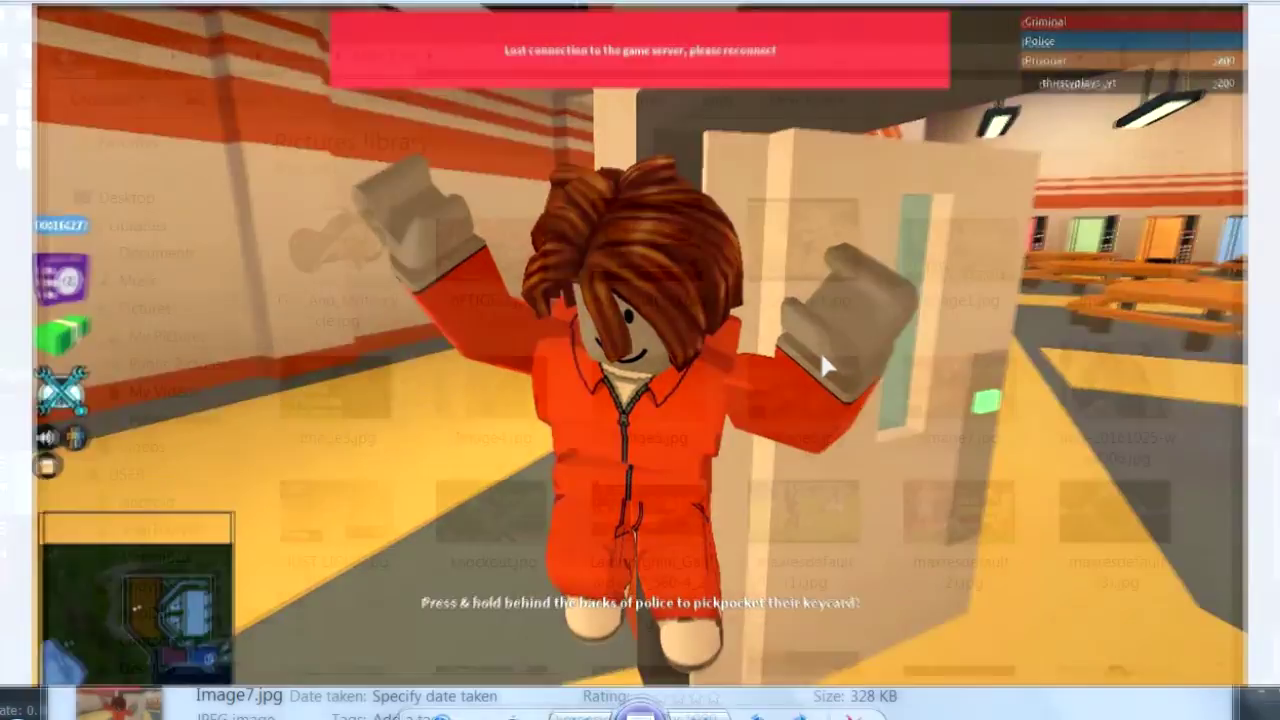